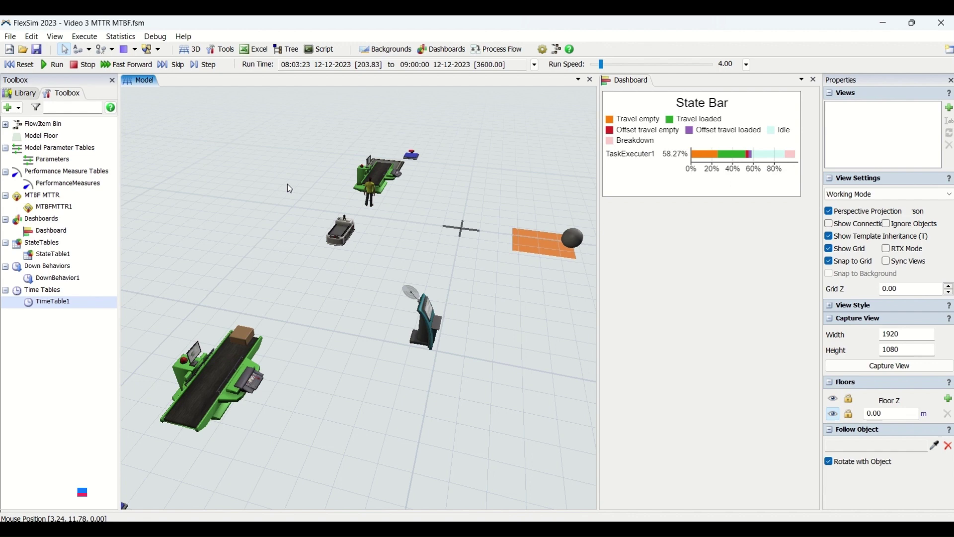
# Step: Open TimeTable1's Time Table Properties and place the window to the right of the model view
pyautogui.doubleClick(85, 302)
pyautogui.moveTo(346, 92); pyautogui.dragTo(598, 116)
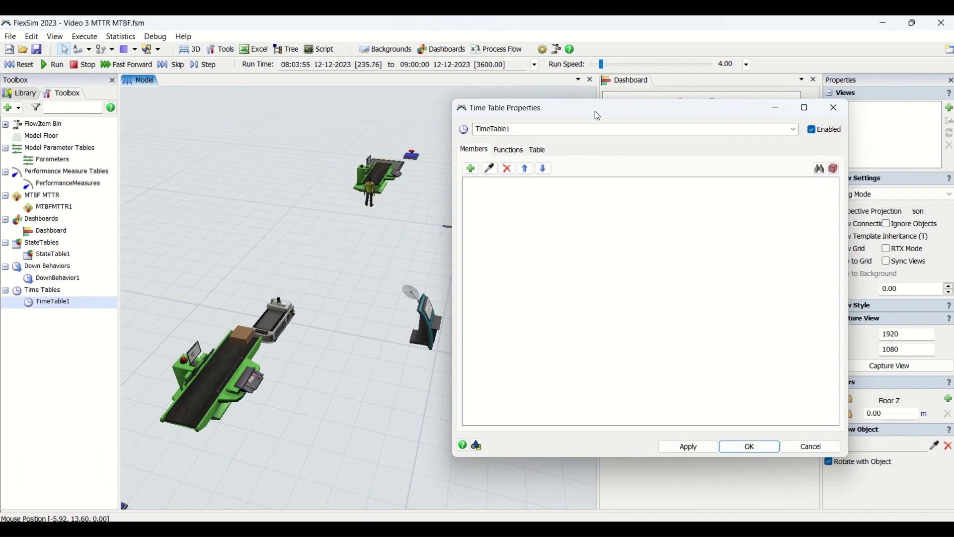
pyautogui.click(371, 281)
pyautogui.scroll(5, 367, 283)
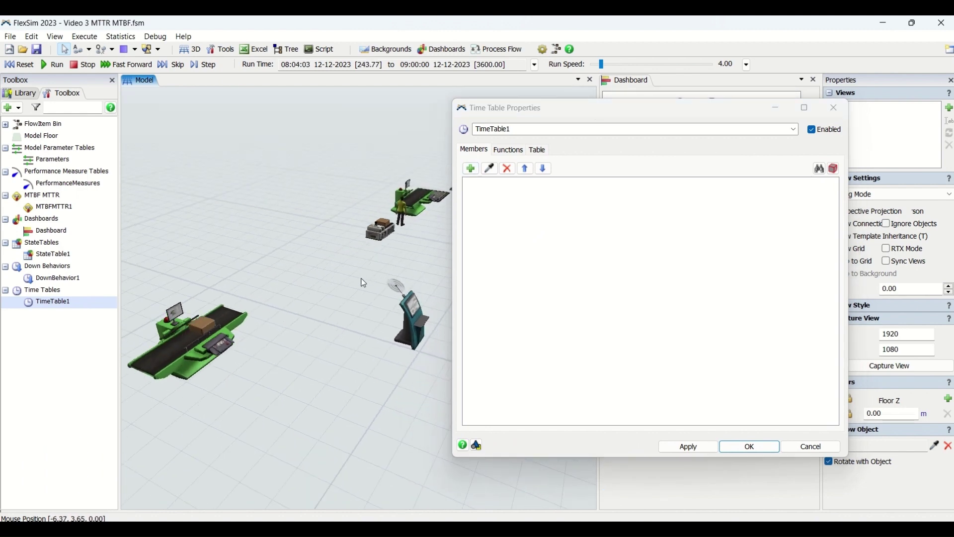
pyautogui.scroll(2, 363, 285)
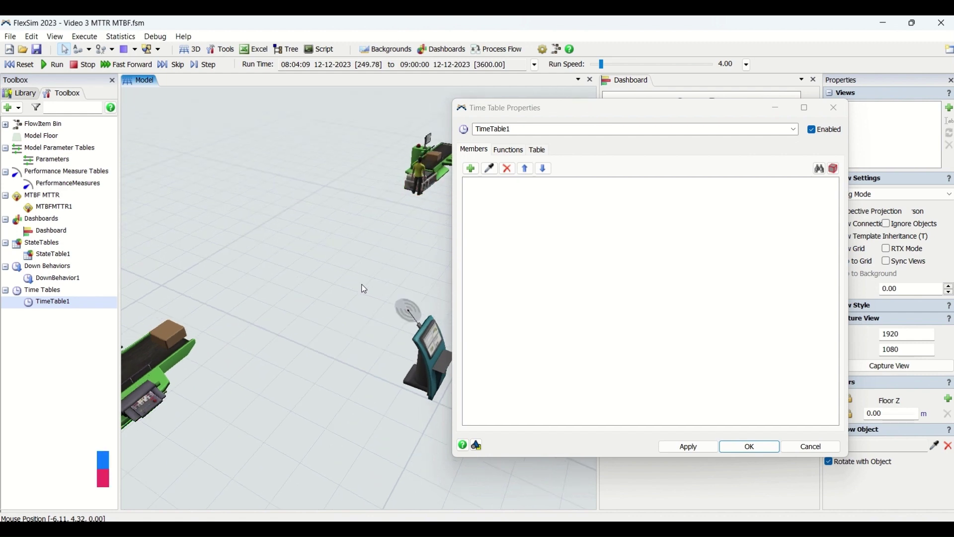
pyautogui.click(543, 115)
pyautogui.moveTo(543, 115); pyautogui.dragTo(619, 120)
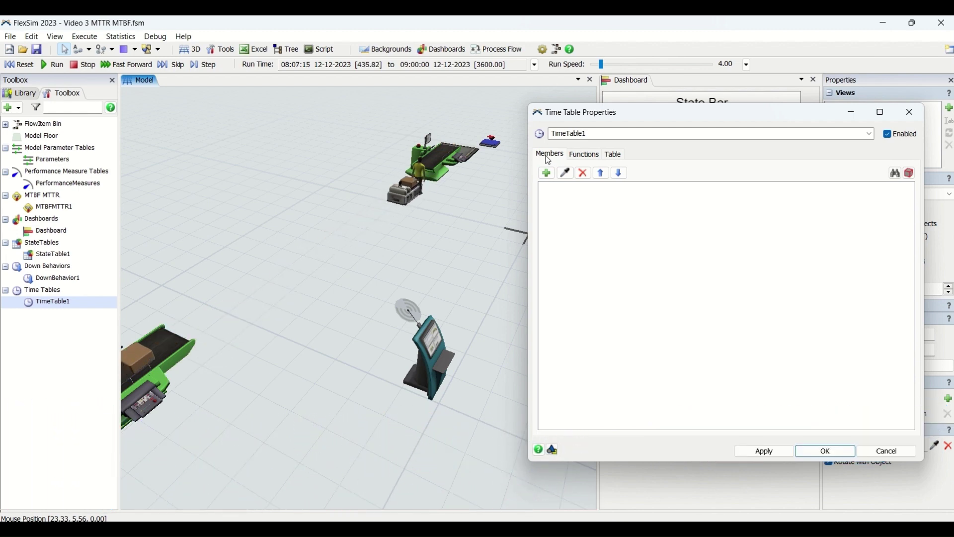
# Step: Browse the member picker's group and object lists, then close it without adding anything
pyautogui.click(547, 173)
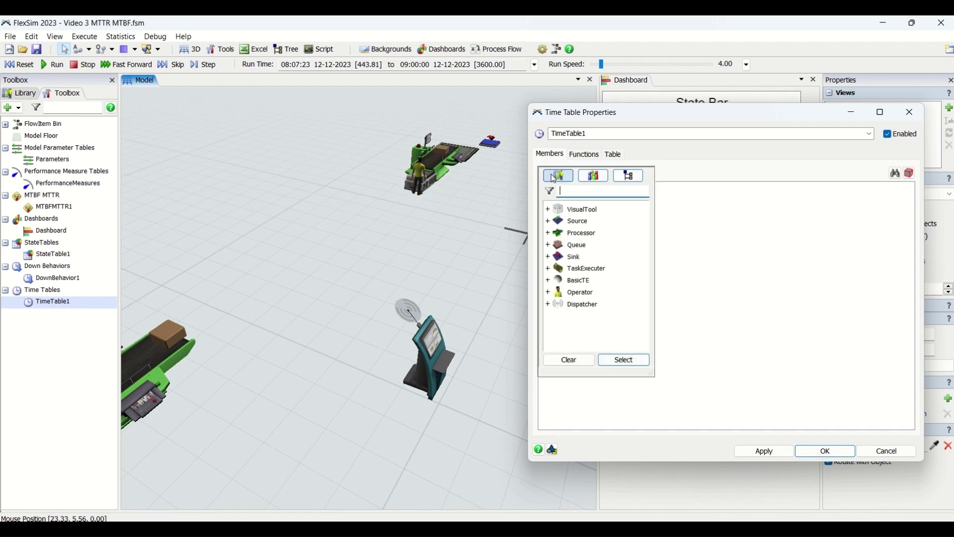
pyautogui.click(630, 177)
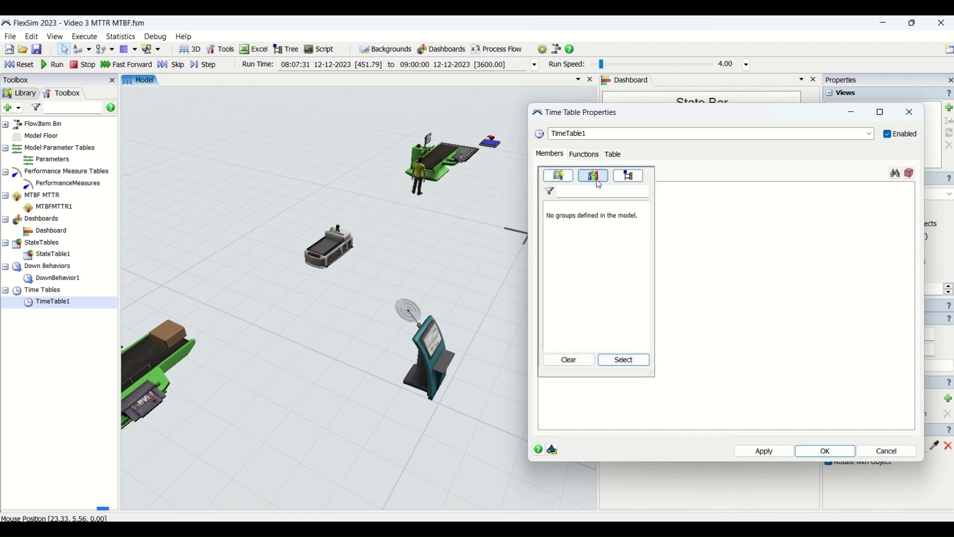
pyautogui.click(630, 177)
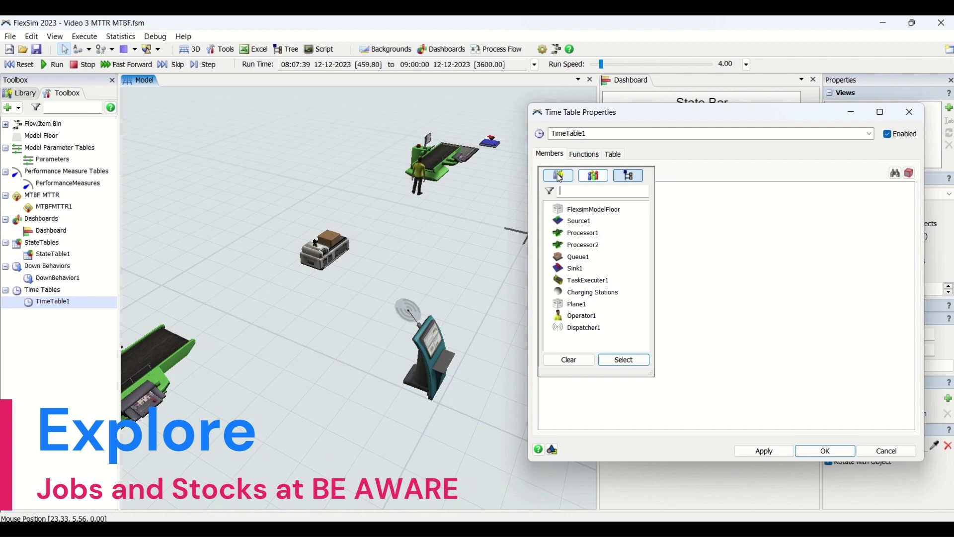
pyautogui.click(566, 195)
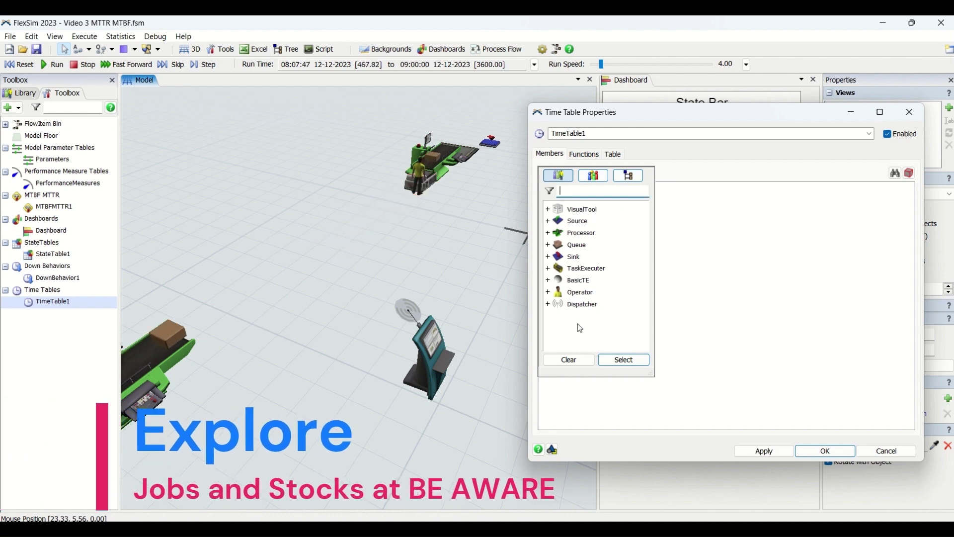
pyautogui.click(672, 287)
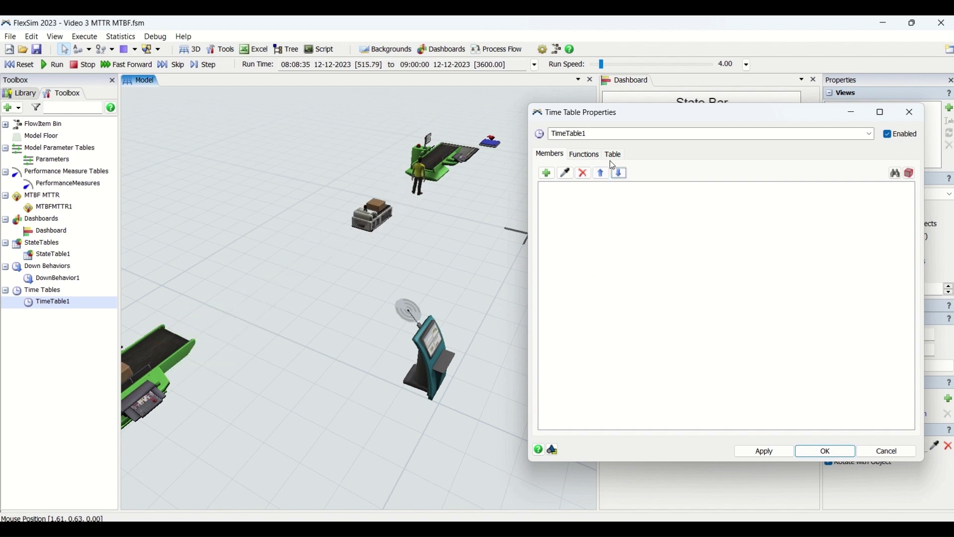
# Step: Reset the model to time 0 and add the TaskExecuter1 AGV as a member with the sampler
pyautogui.click(19, 64)
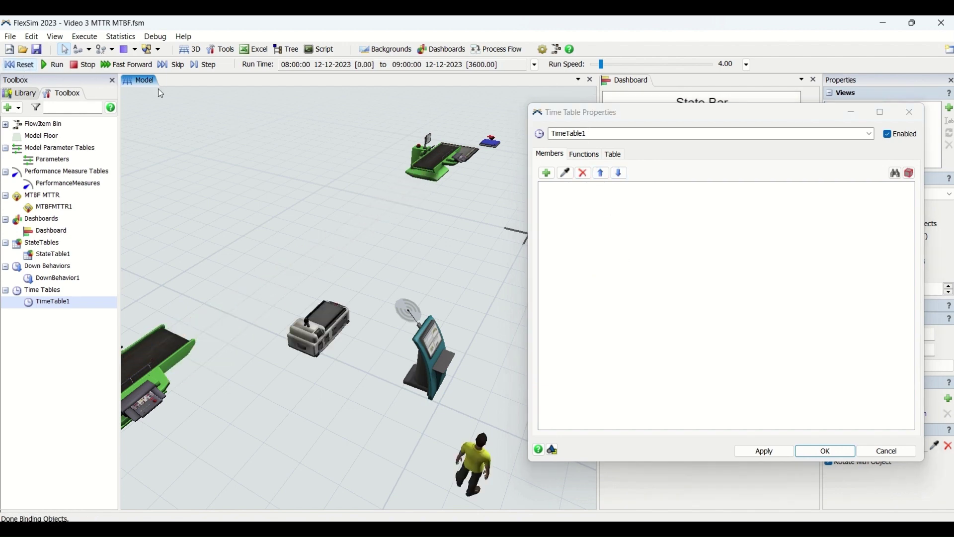
pyautogui.click(566, 175)
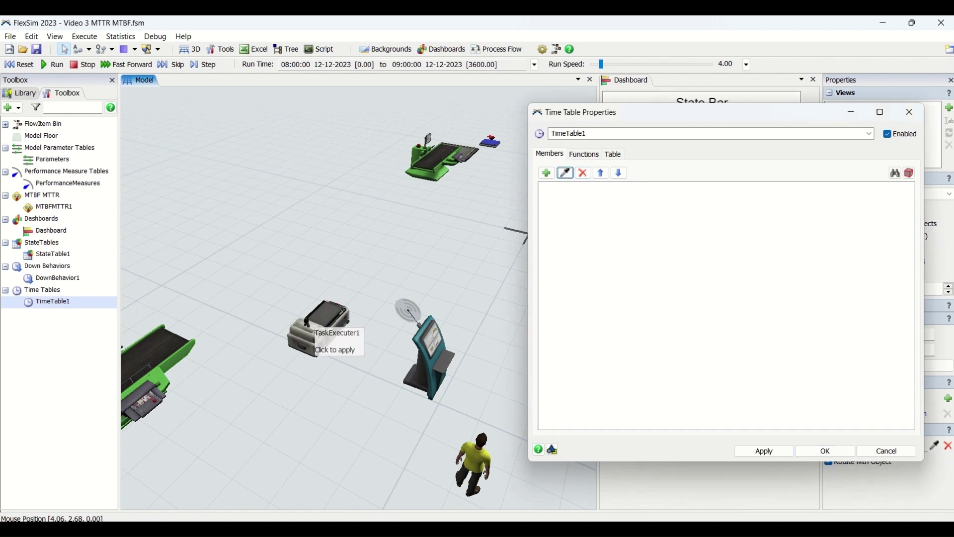
pyautogui.click(334, 323)
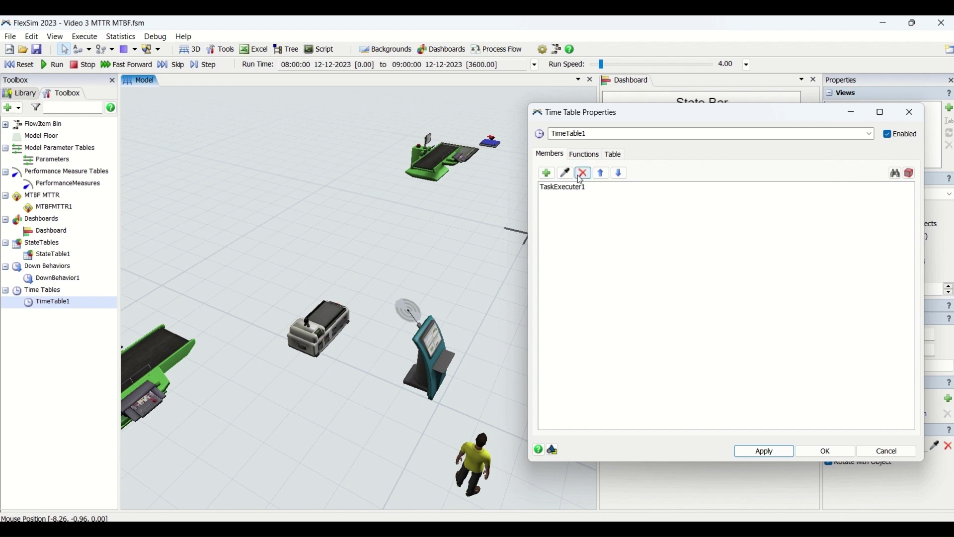
pyautogui.click(585, 155)
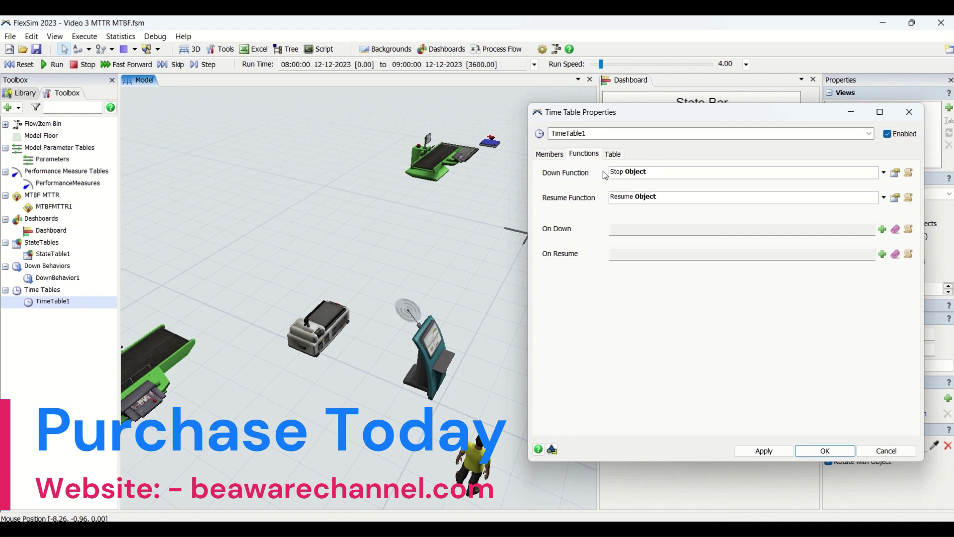
# Step: Review the Down Function options and On Down actions, keeping Stop Object and leaving On Down empty
pyautogui.moveTo(603, 119); pyautogui.dragTo(560, 117)
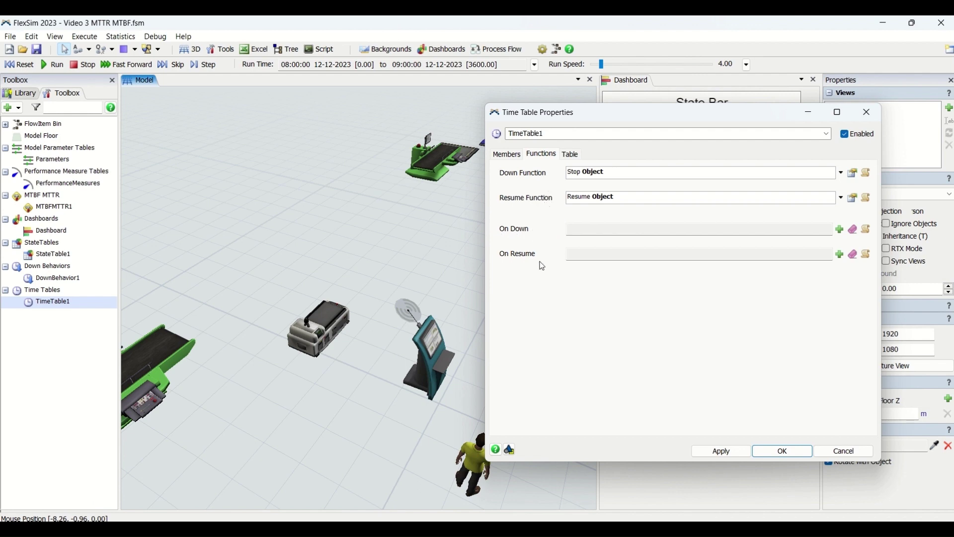
pyautogui.click(843, 174)
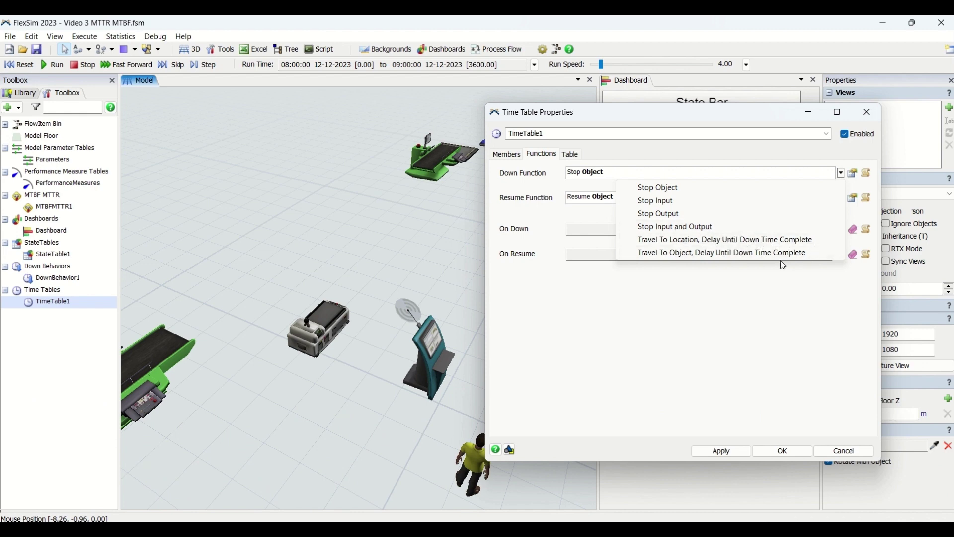
pyautogui.click(761, 296)
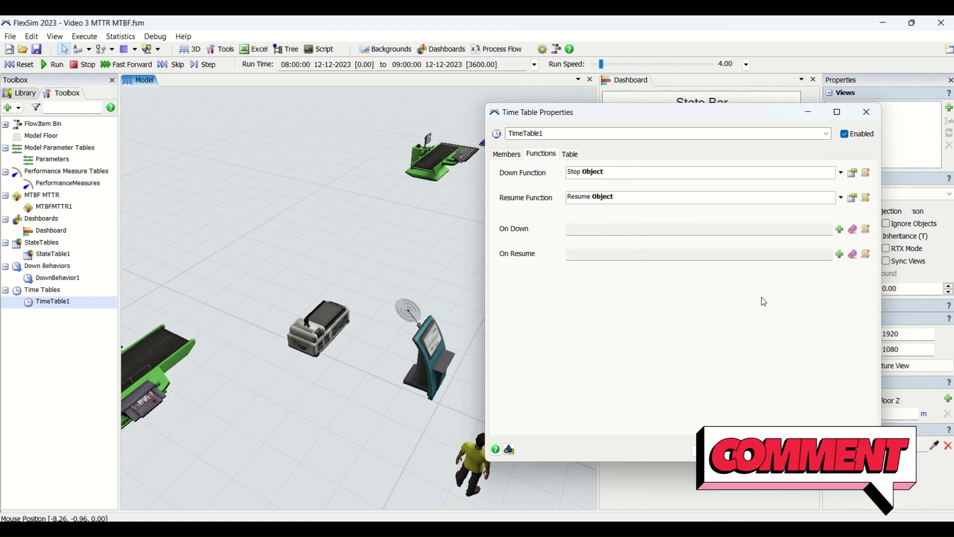
pyautogui.click(840, 229)
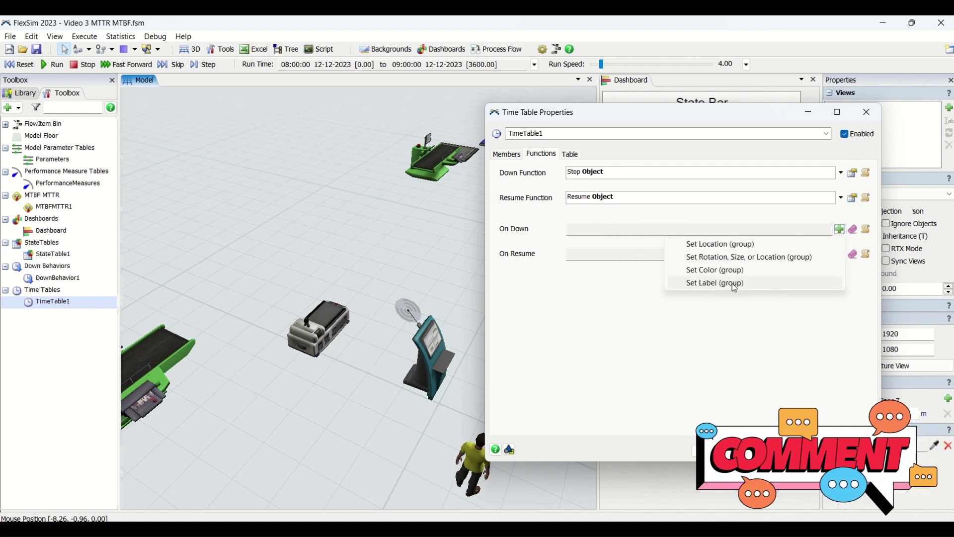
pyautogui.click(729, 330)
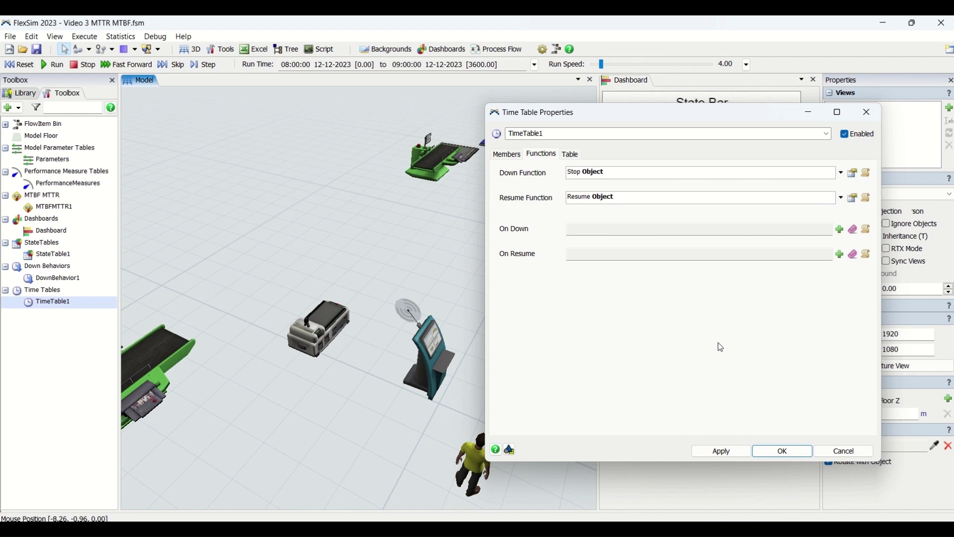
pyautogui.click(844, 231)
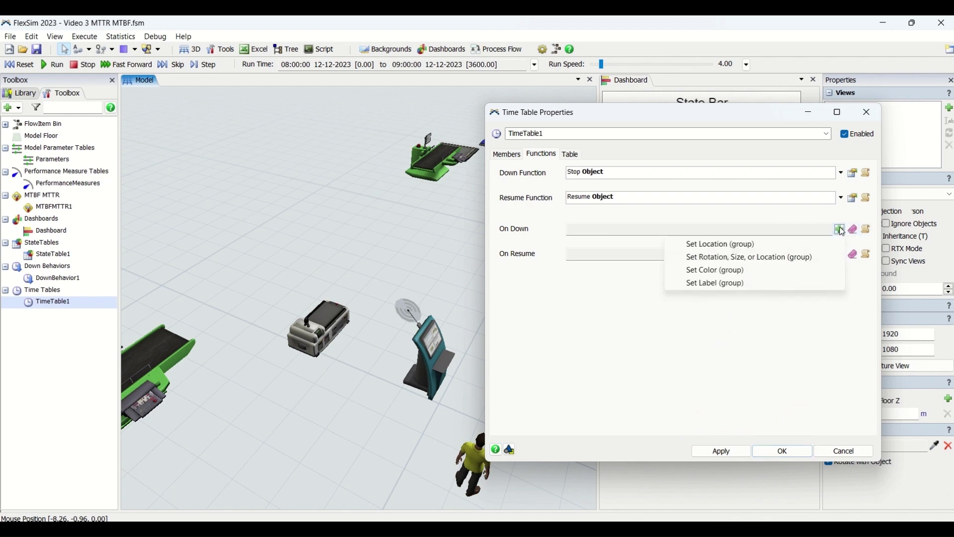
pyautogui.click(507, 268)
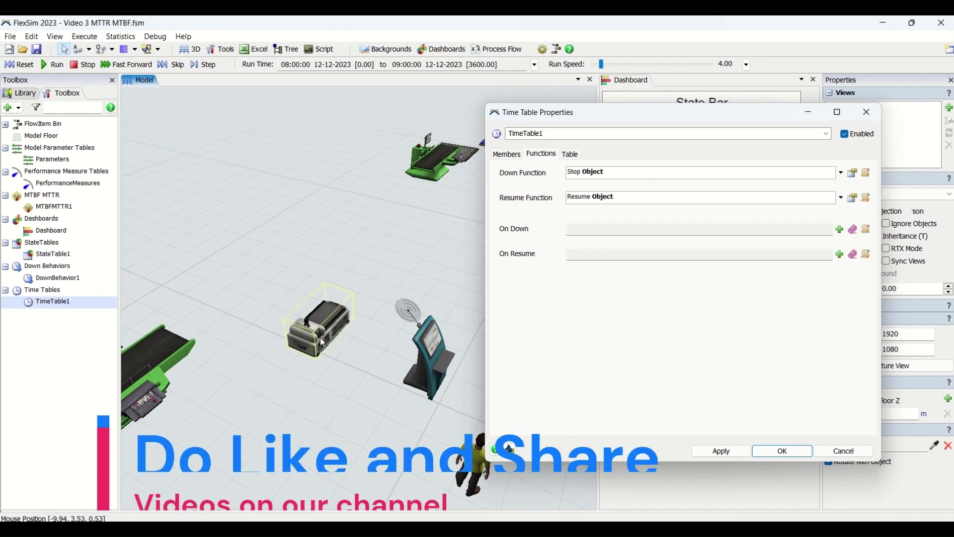
# Step: On the Table tab, try table mode None, then set it to Daily Repeat
pyautogui.click(575, 154)
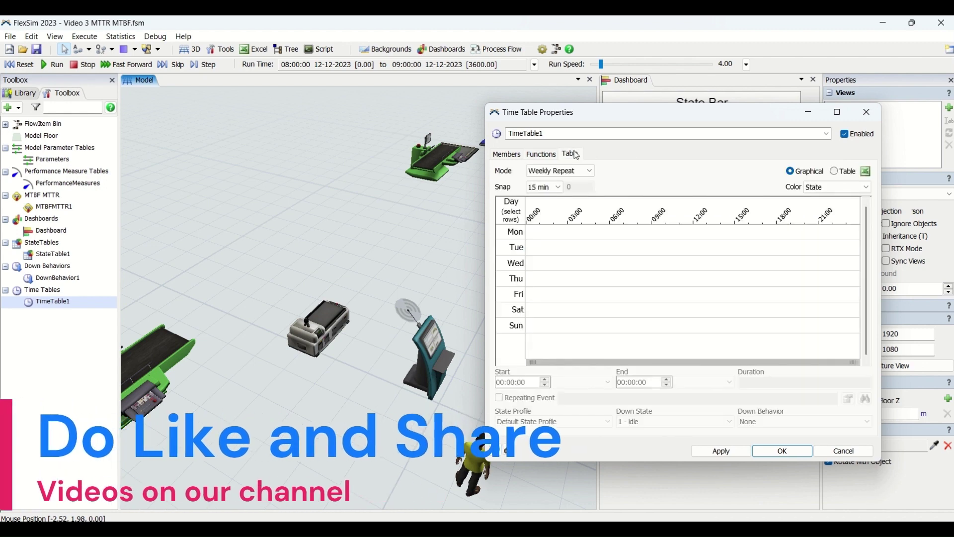
pyautogui.hotkey('ctrl', 'shift', 'Tab')
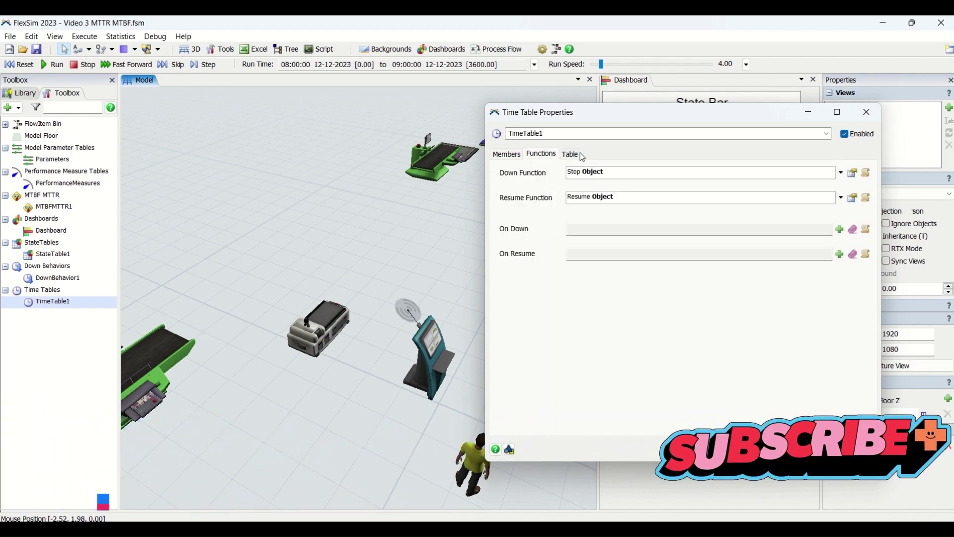
pyautogui.click(581, 154)
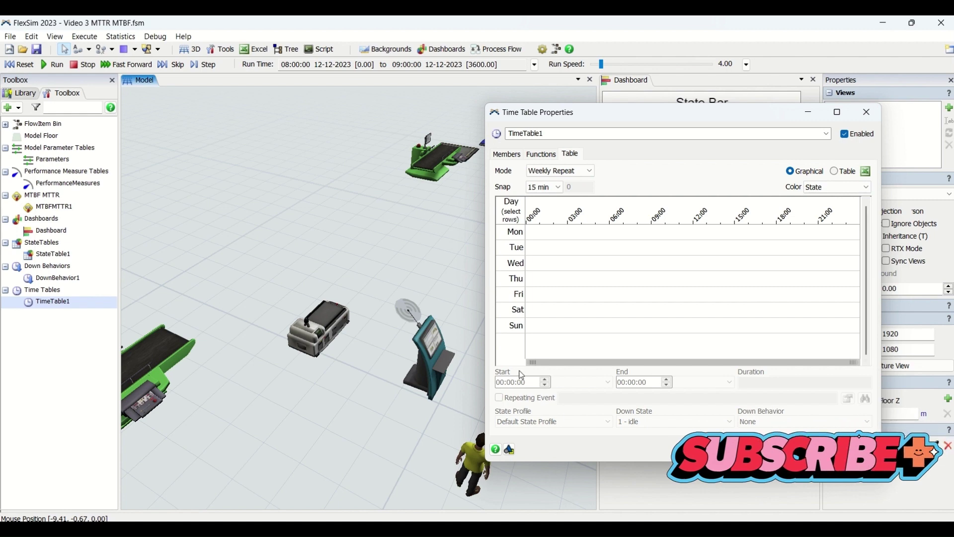
pyautogui.click(567, 171)
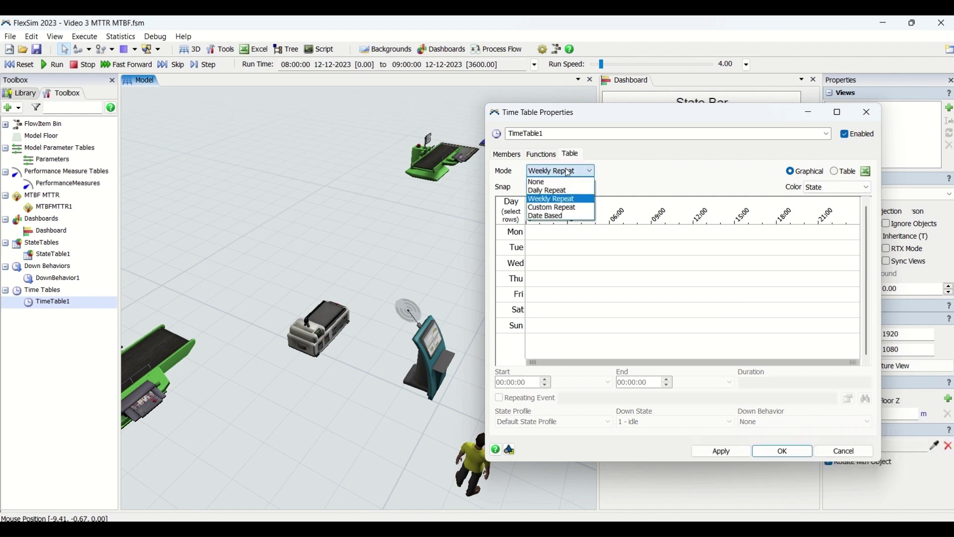
pyautogui.click(569, 183)
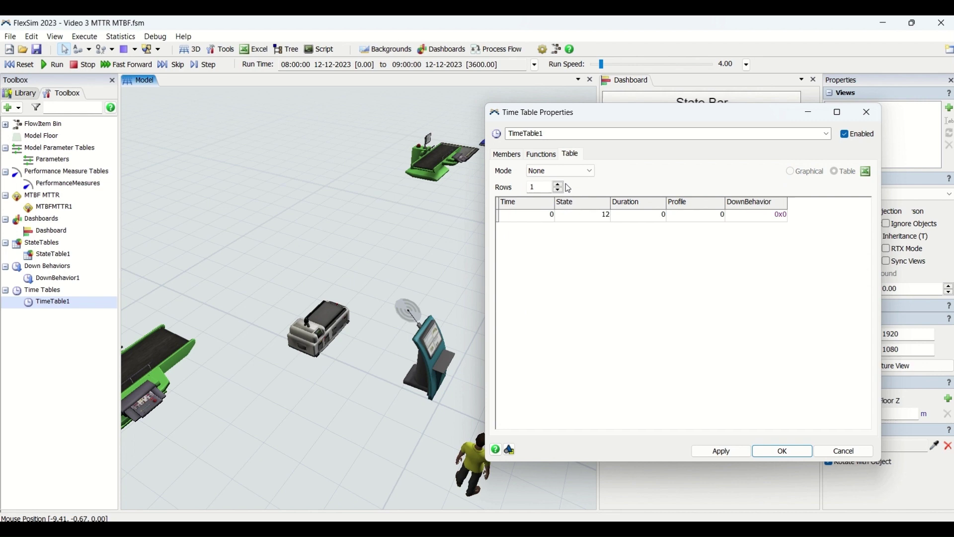
pyautogui.click(569, 172)
pyautogui.click(575, 186)
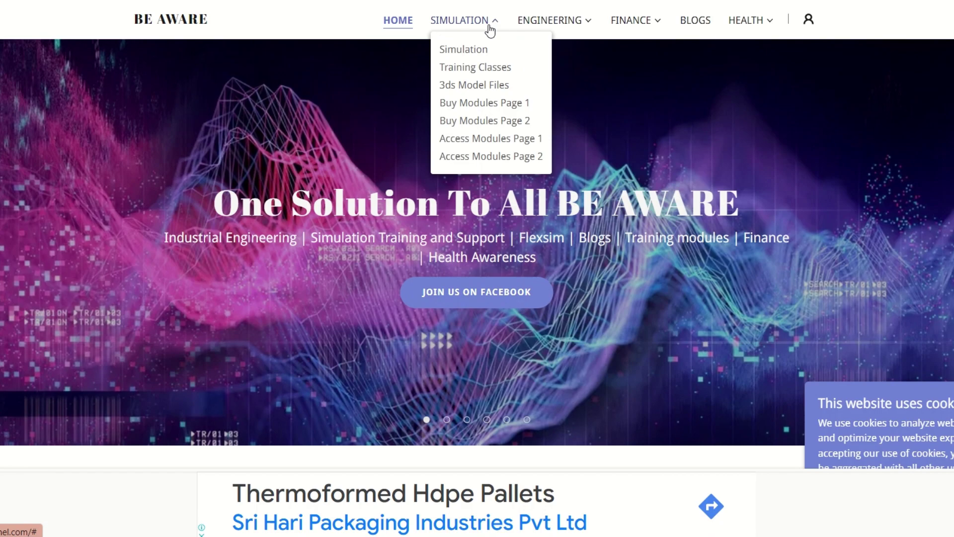
# Step: Open the BE AWARE Simulation page and expand the monthly, 3-month and yearly subscription plans
pyautogui.click(475, 50)
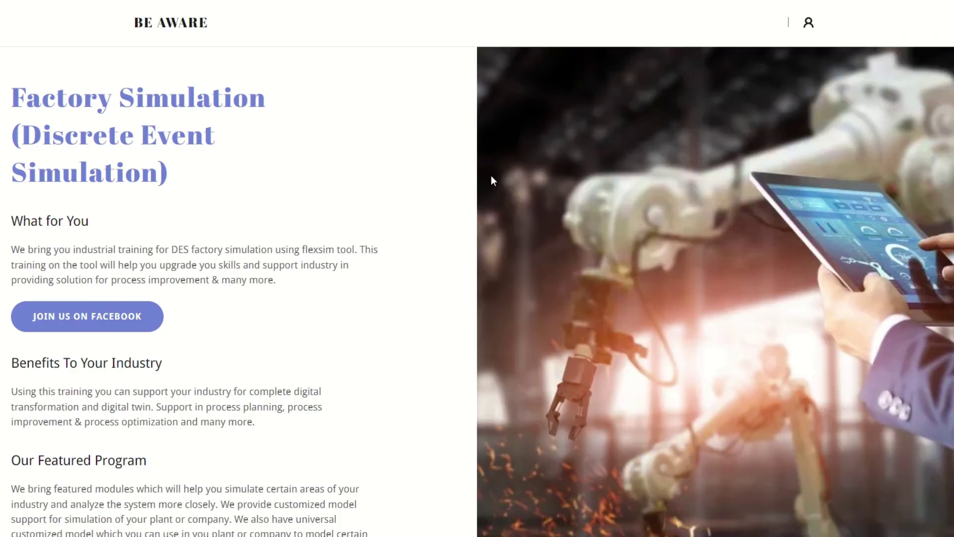
pyautogui.scroll(-15, 493, 179)
pyautogui.scroll(-5, 491, 175)
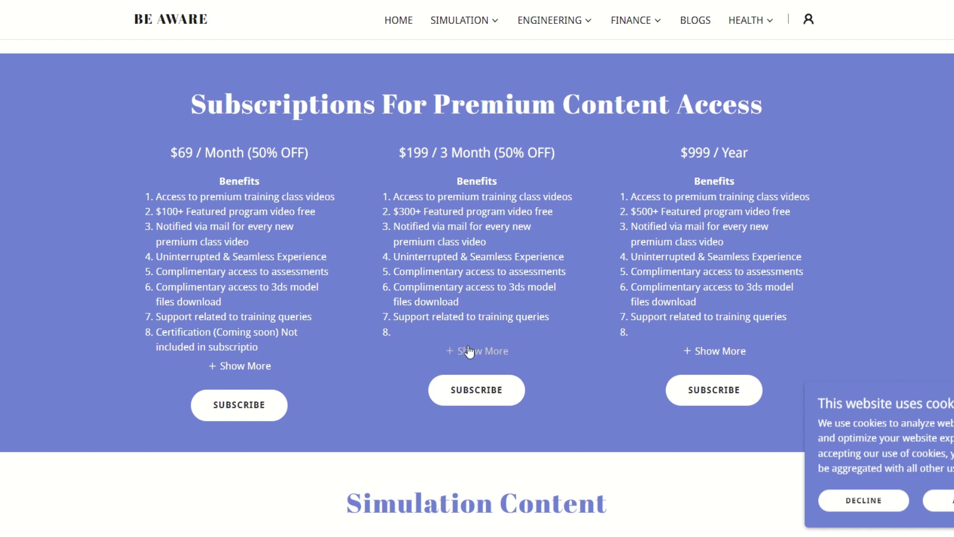
pyautogui.click(246, 366)
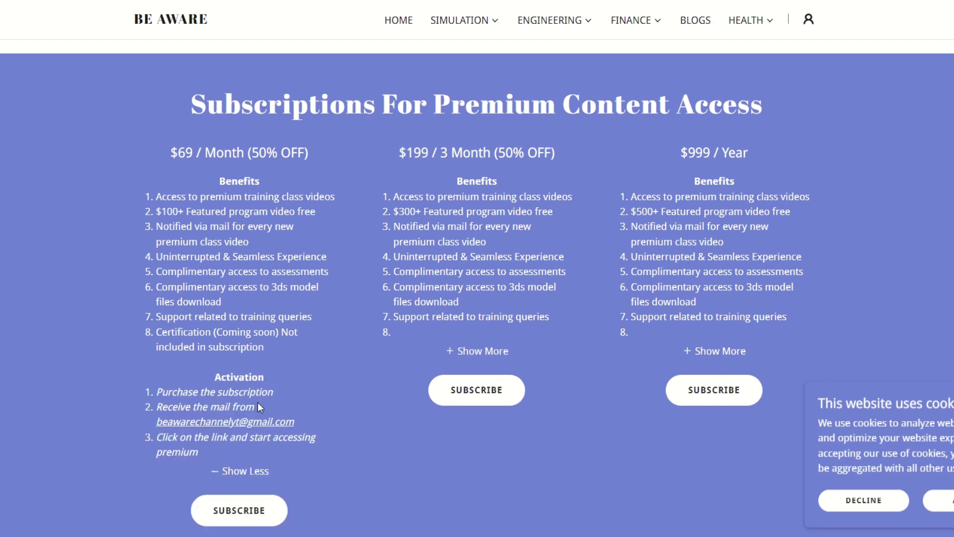
pyautogui.click(495, 351)
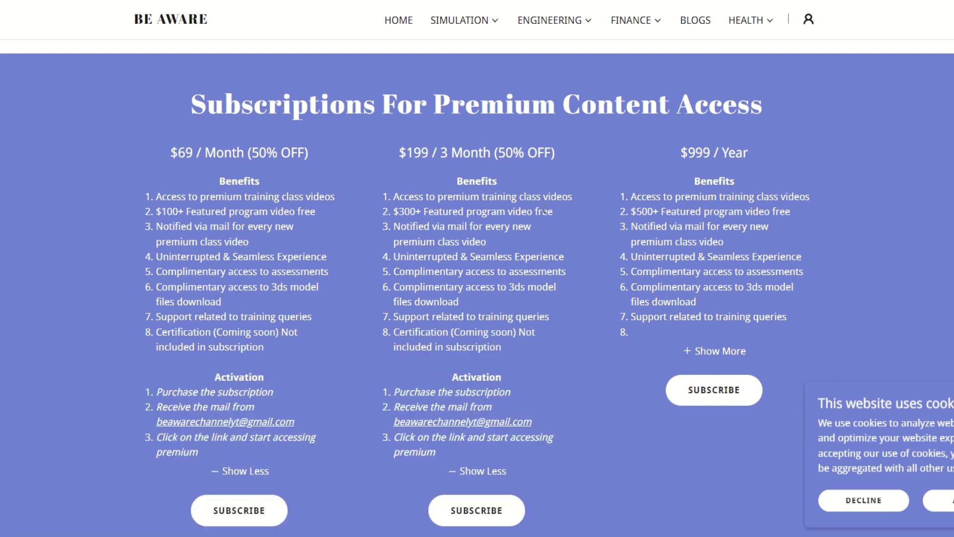
pyautogui.click(716, 351)
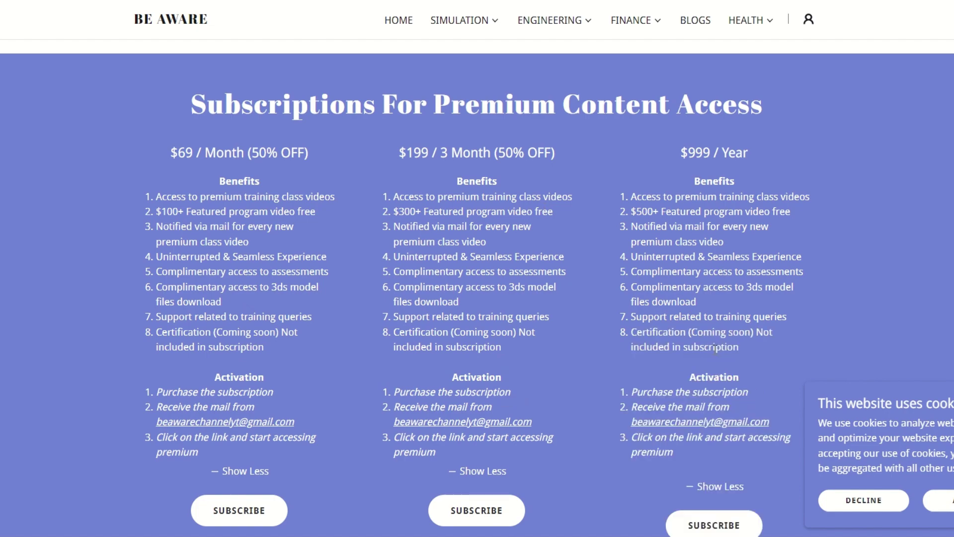
pyautogui.scroll(-6, 492, 269)
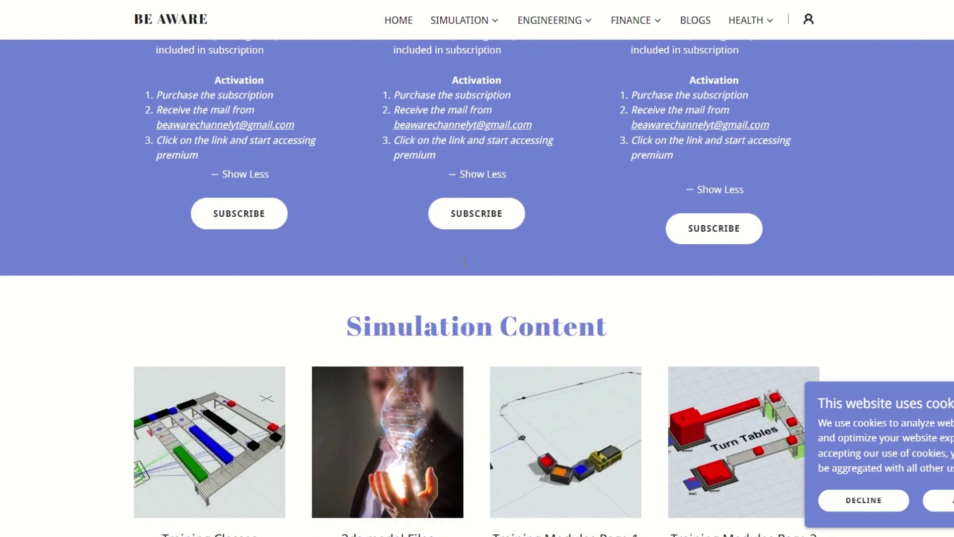
pyautogui.scroll(3, 464, 264)
pyautogui.scroll(-5, 464, 261)
pyautogui.scroll(10, 464, 261)
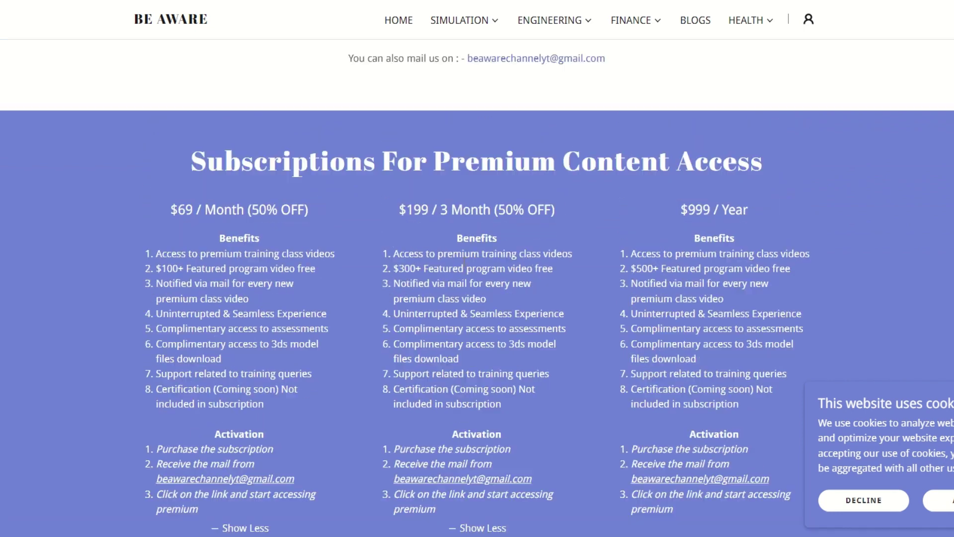
pyautogui.scroll(-2, 464, 261)
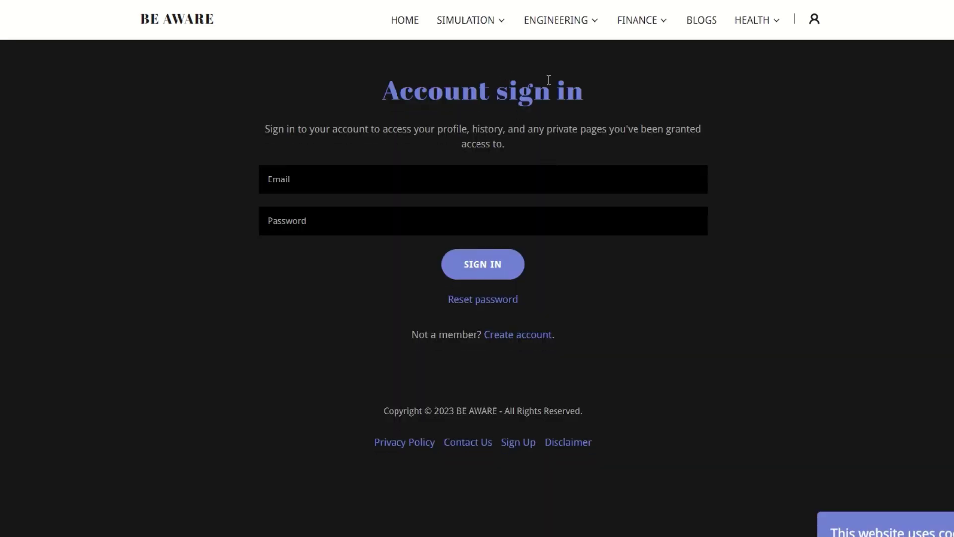
# Step: Return to the Simulation page from the SIMULATION menu and scroll through its plans again
pyautogui.moveTo(490, 30)
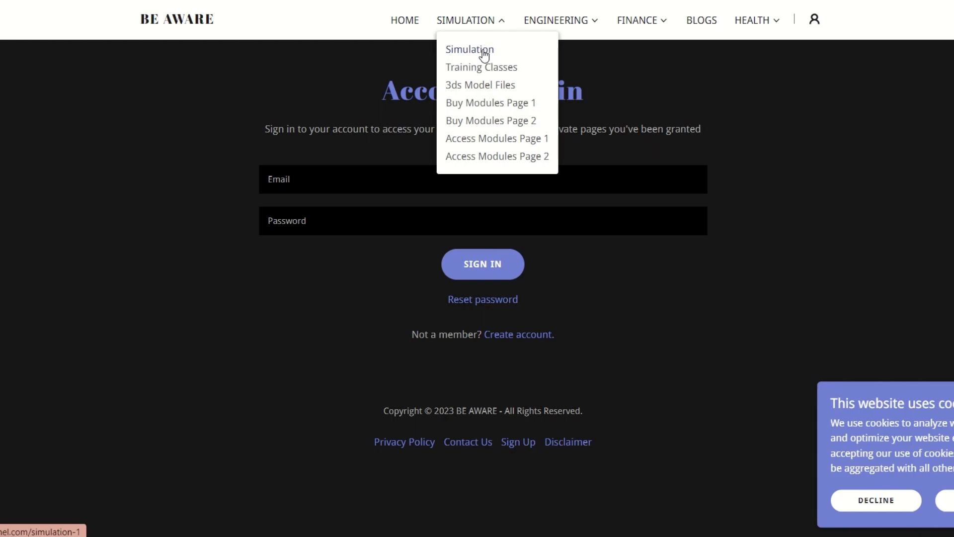
pyautogui.click(485, 51)
pyautogui.scroll(-8, 532, 224)
pyautogui.scroll(-15, 534, 255)
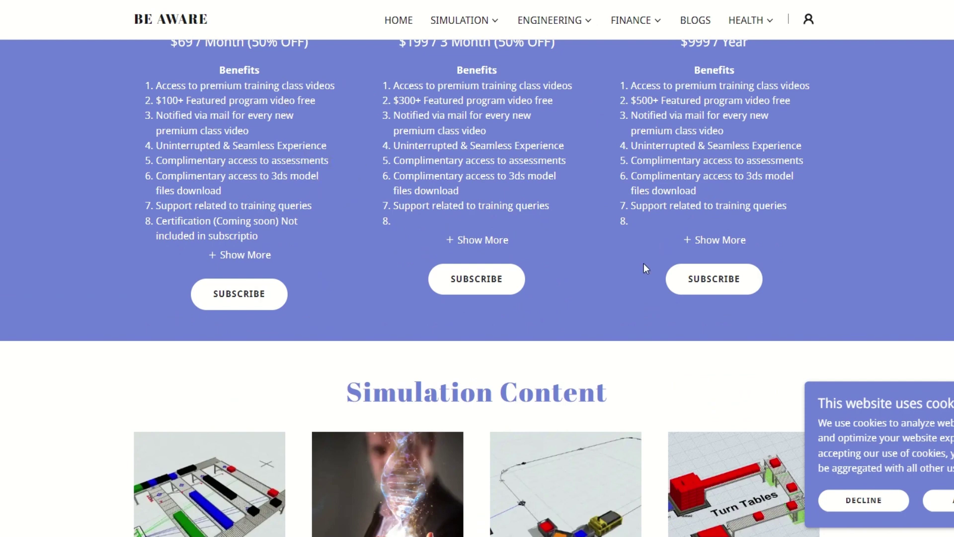
pyautogui.scroll(5, 638, 265)
pyautogui.scroll(5, 637, 265)
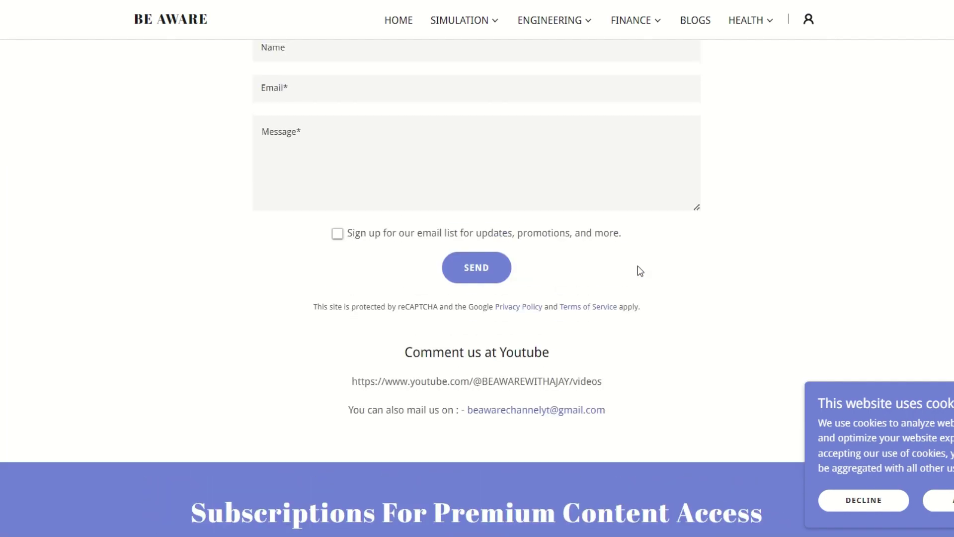
pyautogui.scroll(3, 637, 265)
pyautogui.scroll(-10, 638, 265)
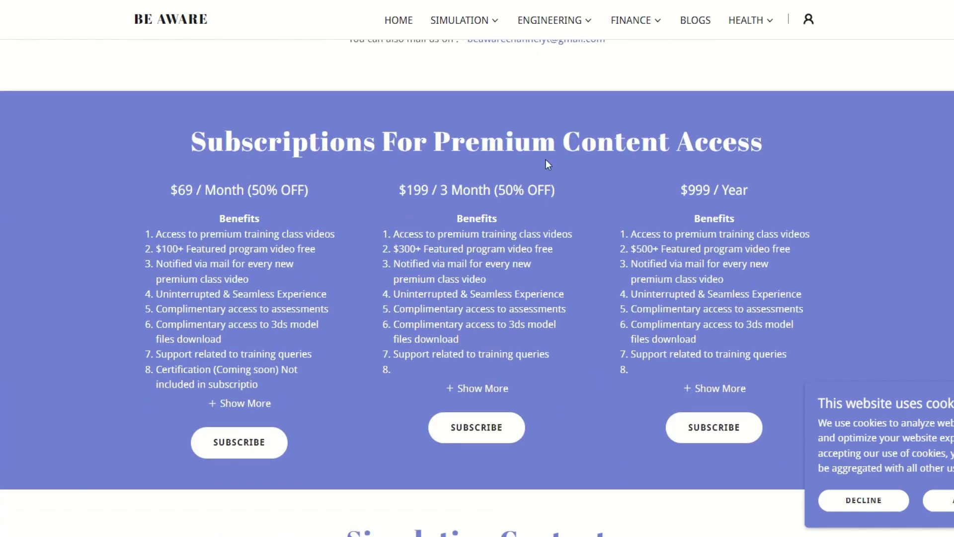
pyautogui.moveTo(486, 24)
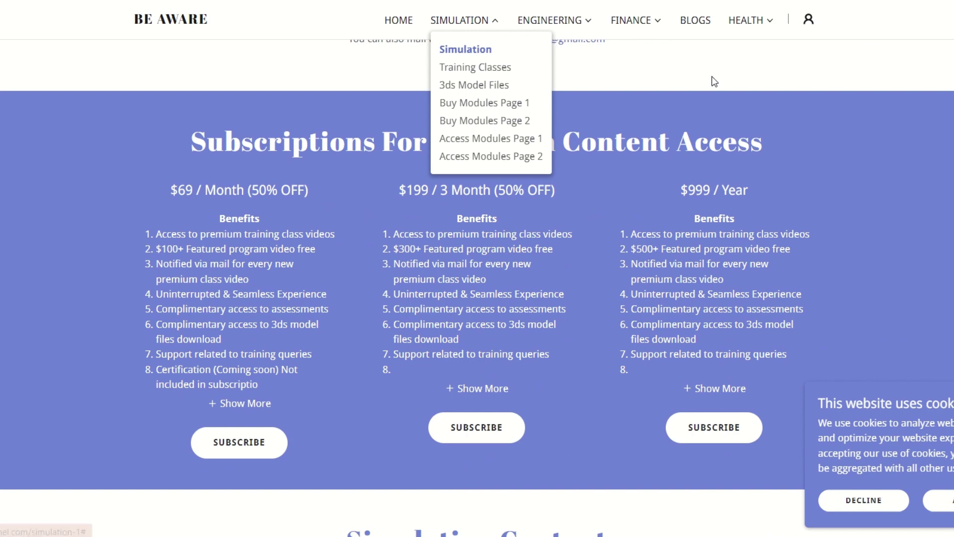